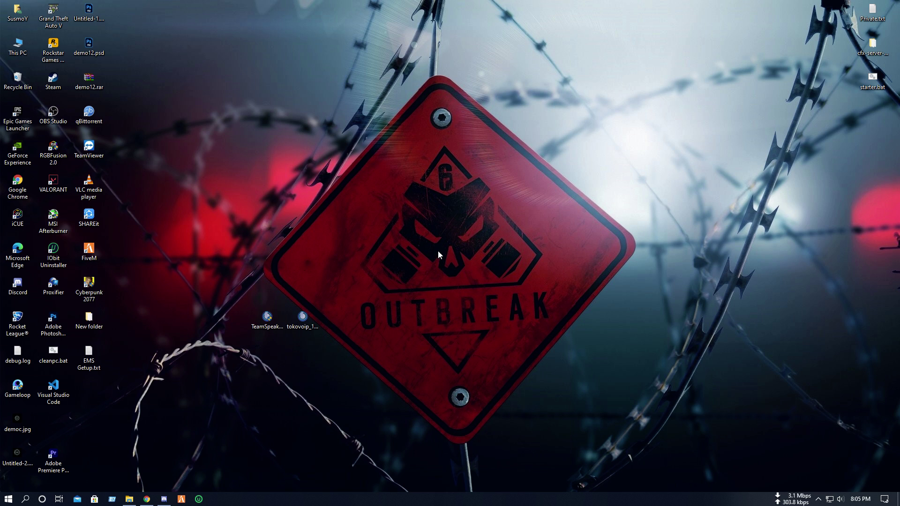
pyautogui.moveTo(230, 55); pyautogui.dragTo(653, 490)
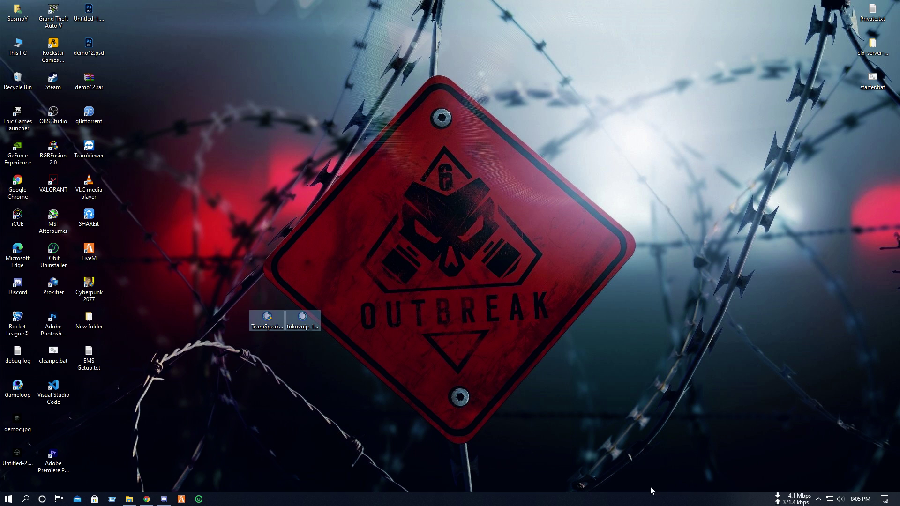
pyautogui.click(354, 156)
pyautogui.moveTo(185, 288); pyautogui.dragTo(438, 392)
pyautogui.click(272, 286)
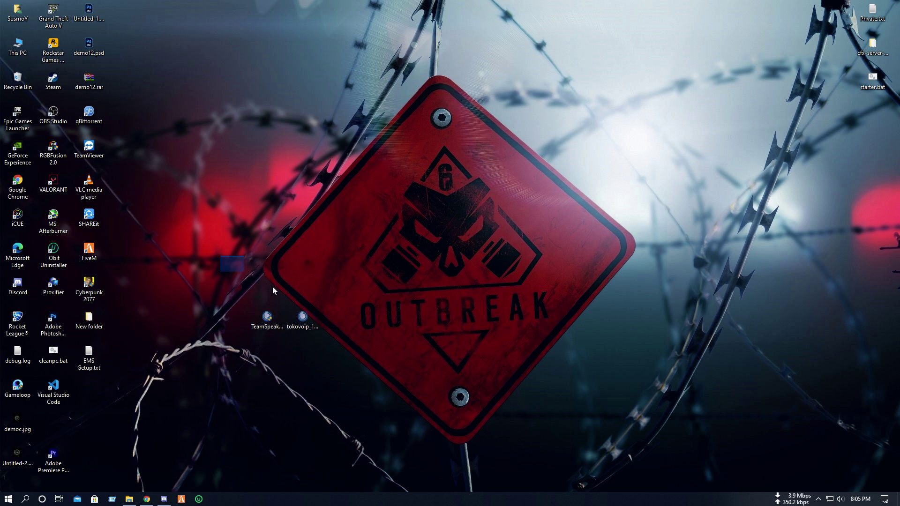
# Step: Move the TeamSpeak 3 installer and the tokovoip plugin file together to a higher spot on the desktop, and space them apart
pyautogui.moveTo(272, 286); pyautogui.dragTo(323, 335)
pyautogui.moveTo(267, 326); pyautogui.dragTo(302, 190)
pyautogui.click(352, 215)
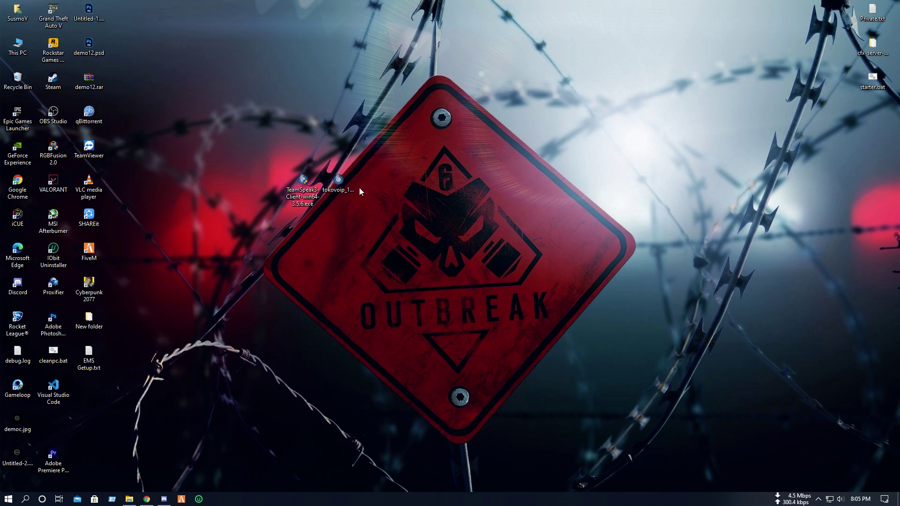
pyautogui.moveTo(338, 183); pyautogui.dragTo(374, 184)
pyautogui.click(198, 140)
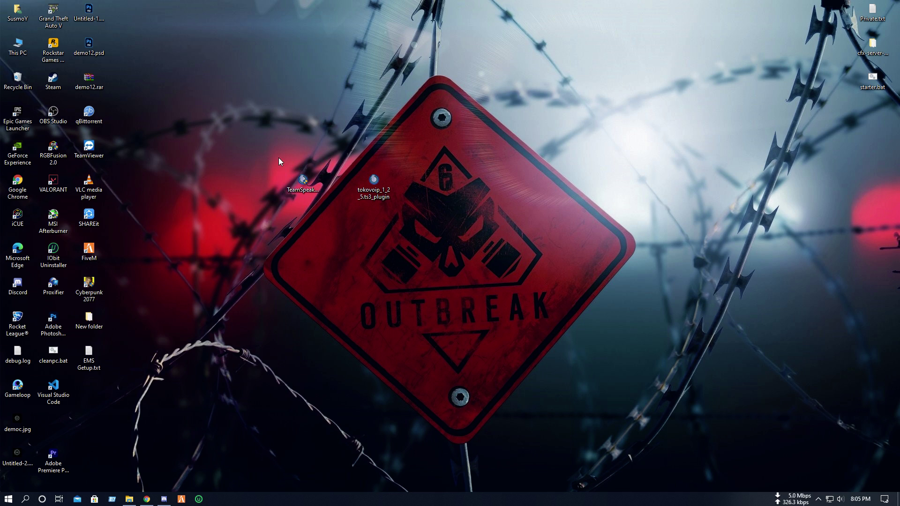
pyautogui.moveTo(267, 152); pyautogui.dragTo(295, 187)
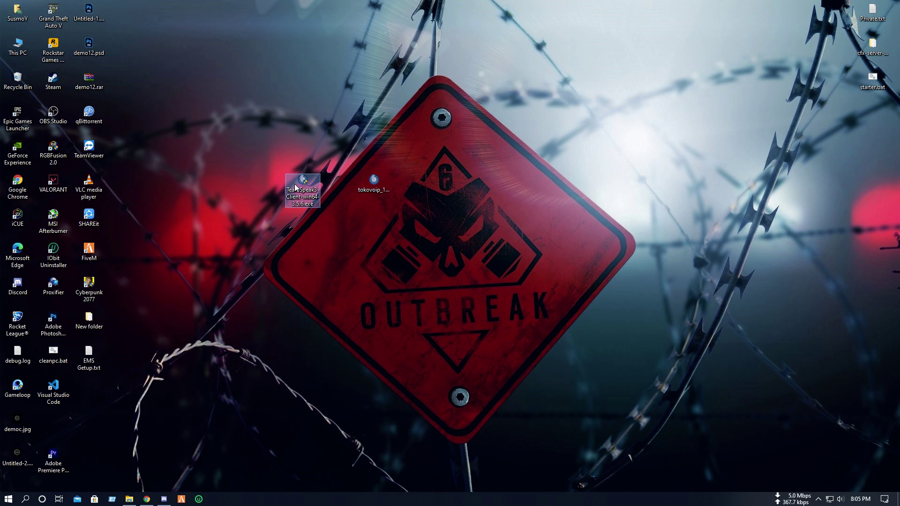
pyautogui.moveTo(352, 162); pyautogui.dragTo(403, 214)
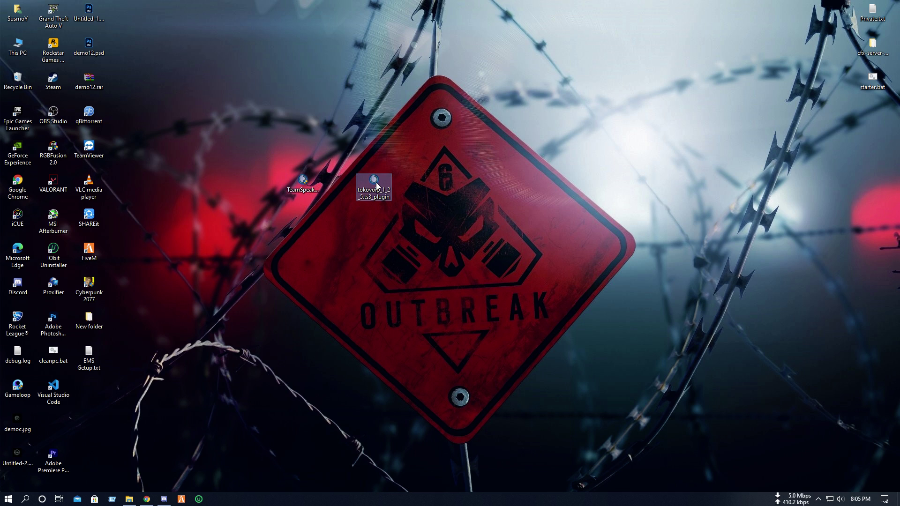
pyautogui.click(422, 206)
# Step: Run the TeamSpeak 3 Client installer, allow it to make changes to the device, and continue past the welcome page
pyautogui.doubleClick(298, 192)
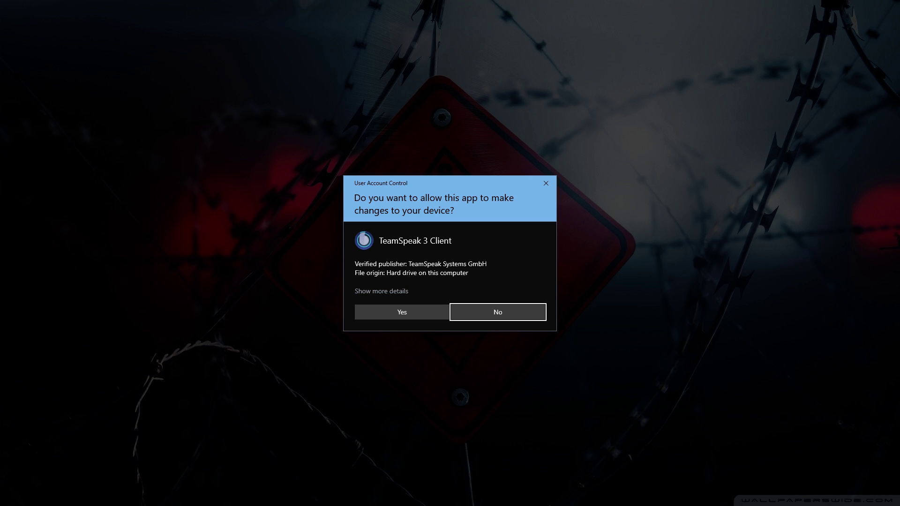
pyautogui.click(386, 317)
pyautogui.click(891, 349)
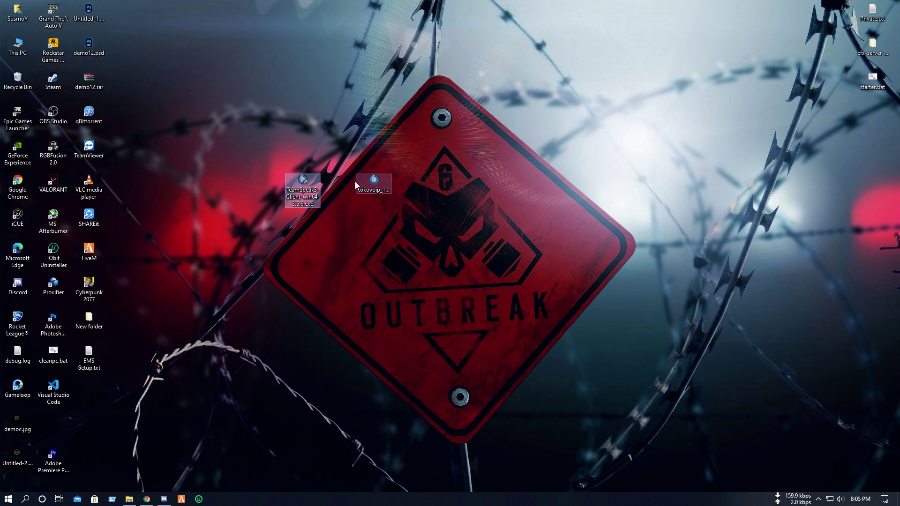
pyautogui.rightClick(464, 221)
pyautogui.rightClick(496, 242)
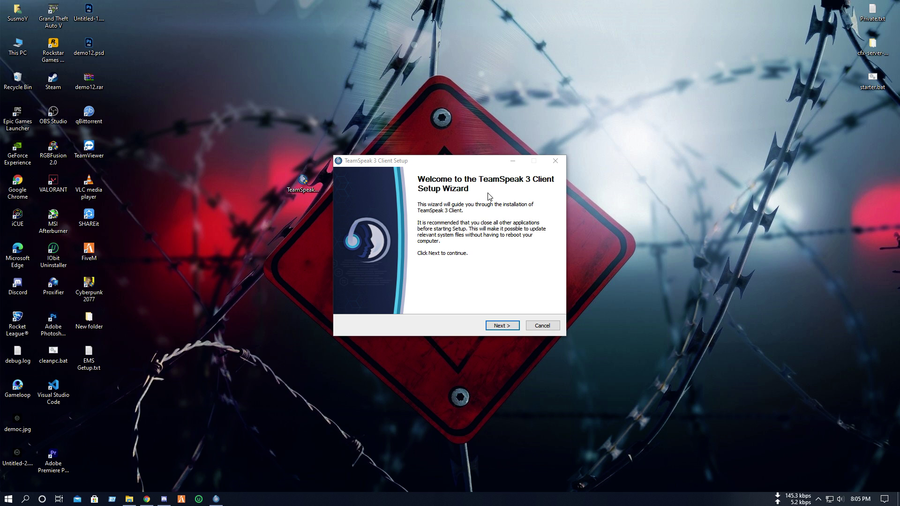
pyautogui.click(453, 175)
pyautogui.click(502, 326)
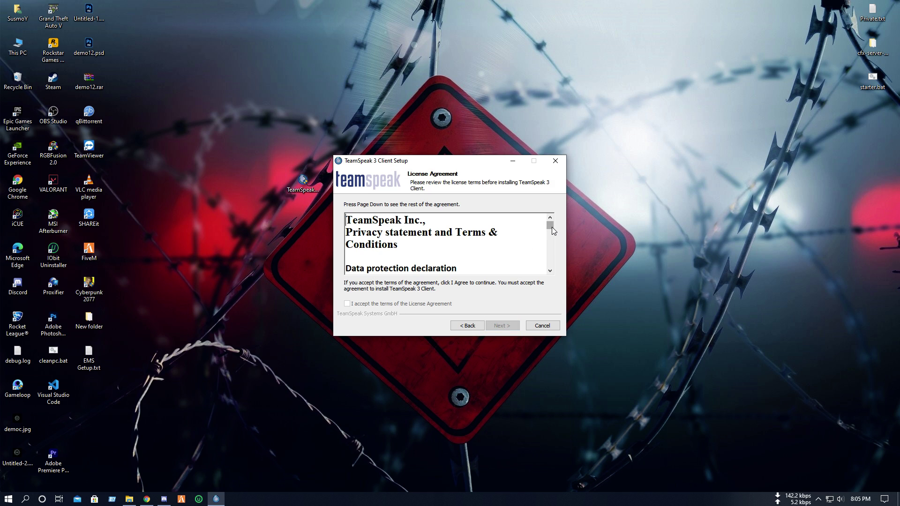
# Step: Accept the license terms and set the installation for anyone using this computer in C:\Program Files\TeamSpeak 3 Client
pyautogui.click(418, 303)
pyautogui.click(492, 324)
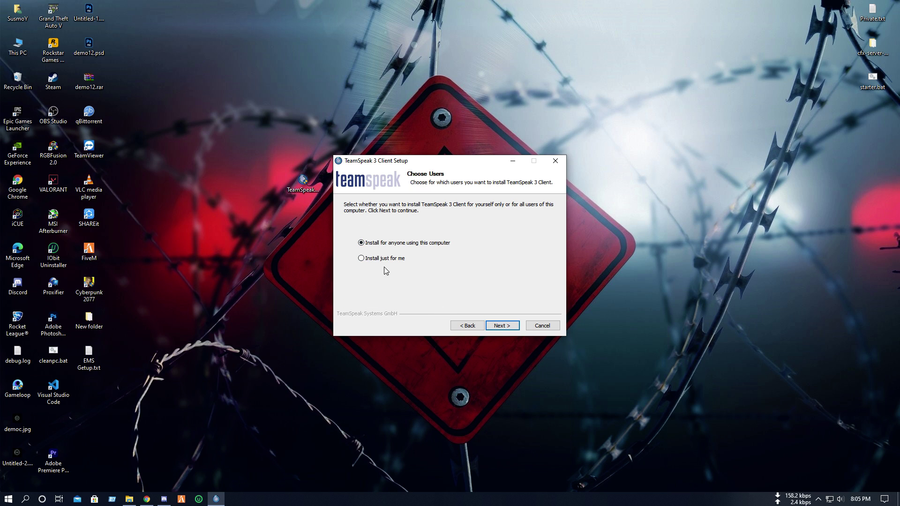
pyautogui.click(494, 326)
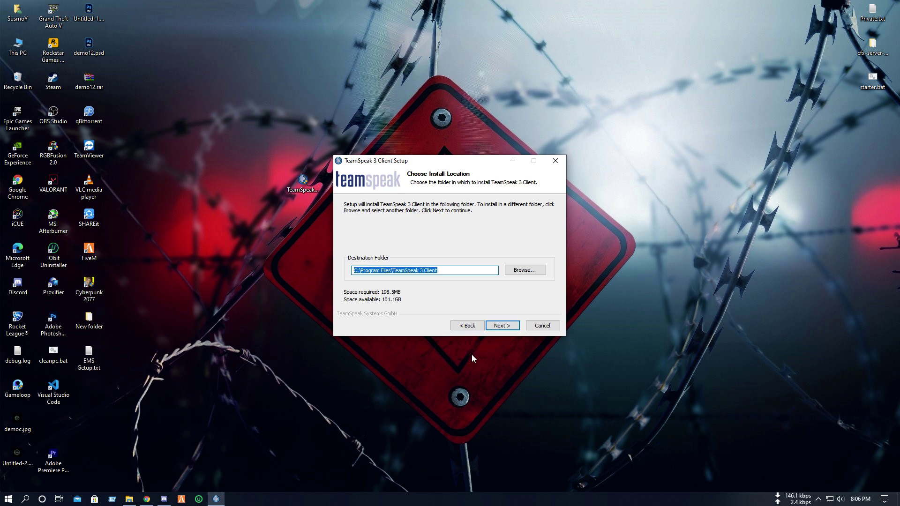
pyautogui.click(501, 325)
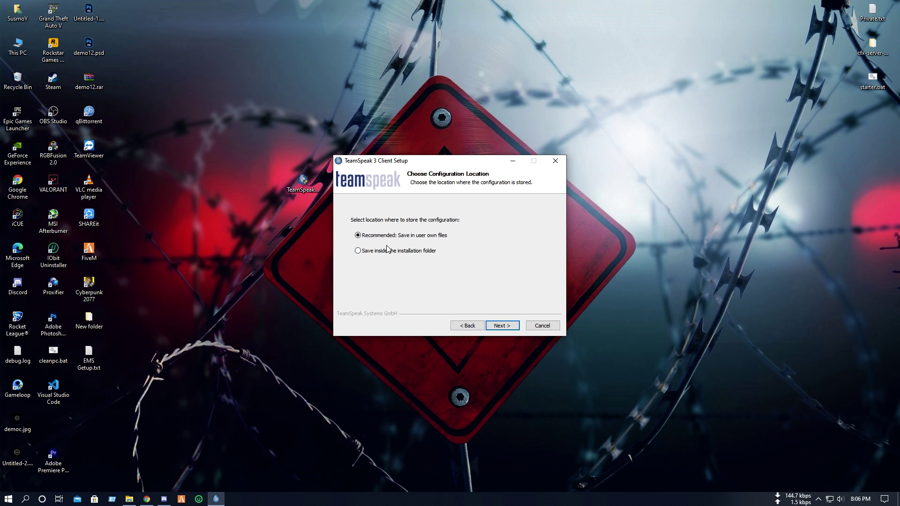
# Step: Keep the configuration saved in the user's own files, install without the Overwolf overlay, and finish setup with Run TeamSpeak 3 Client enabled
pyautogui.click(510, 327)
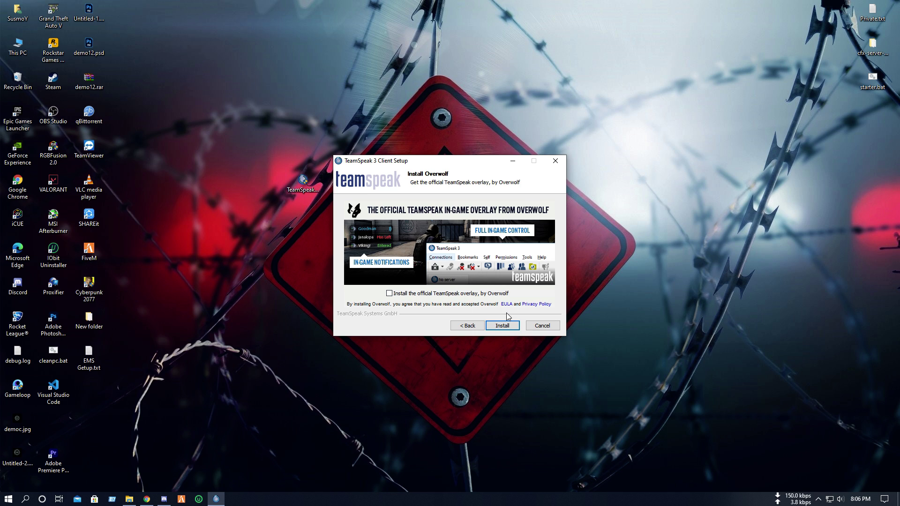
pyautogui.click(500, 326)
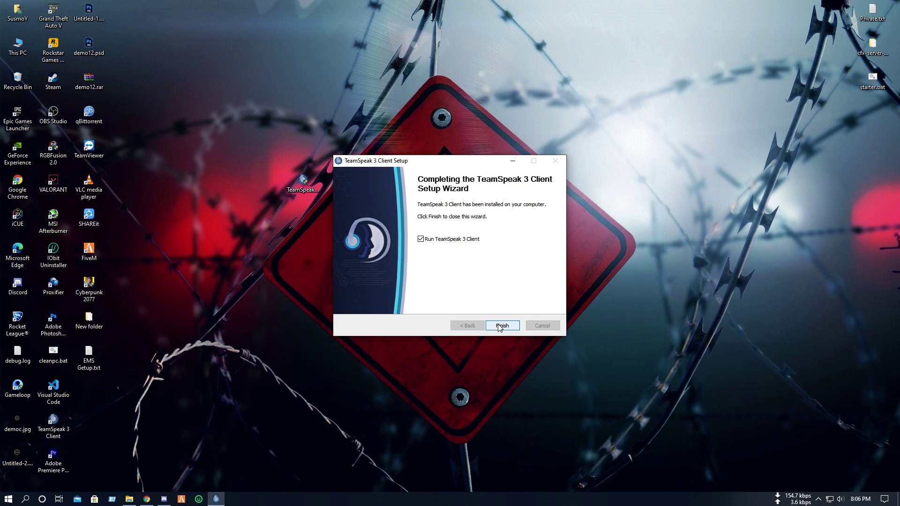
pyautogui.click(493, 324)
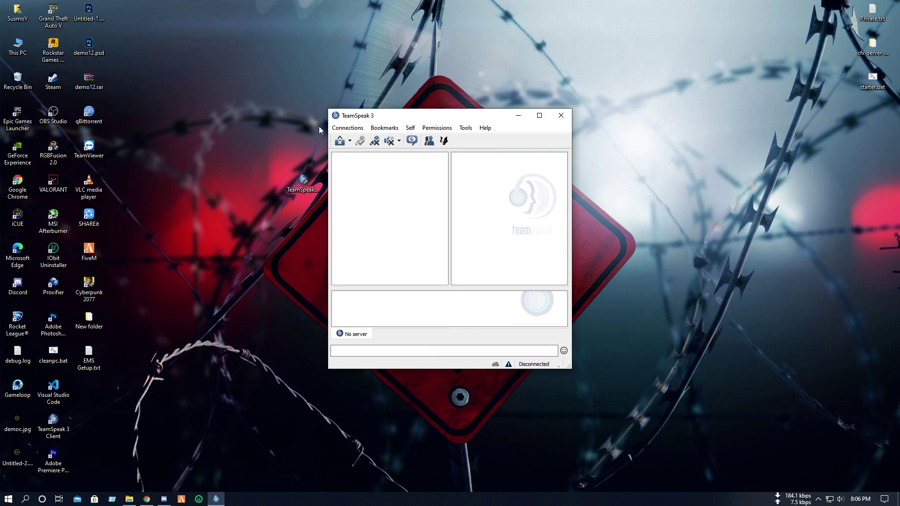
# Step: Close the TeamSpeak license agreement without accepting it, and refresh the desktop
pyautogui.moveTo(353, 120); pyautogui.dragTo(394, 99)
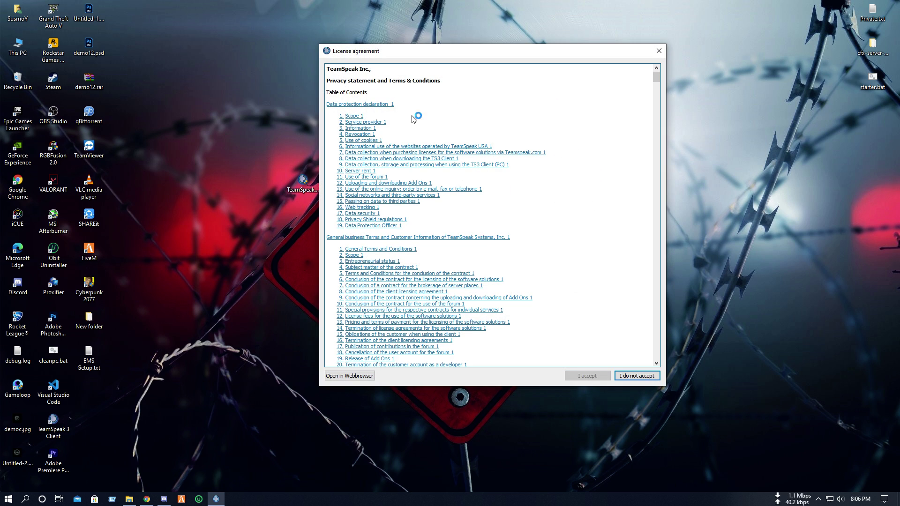
pyautogui.click(659, 50)
pyautogui.rightClick(364, 223)
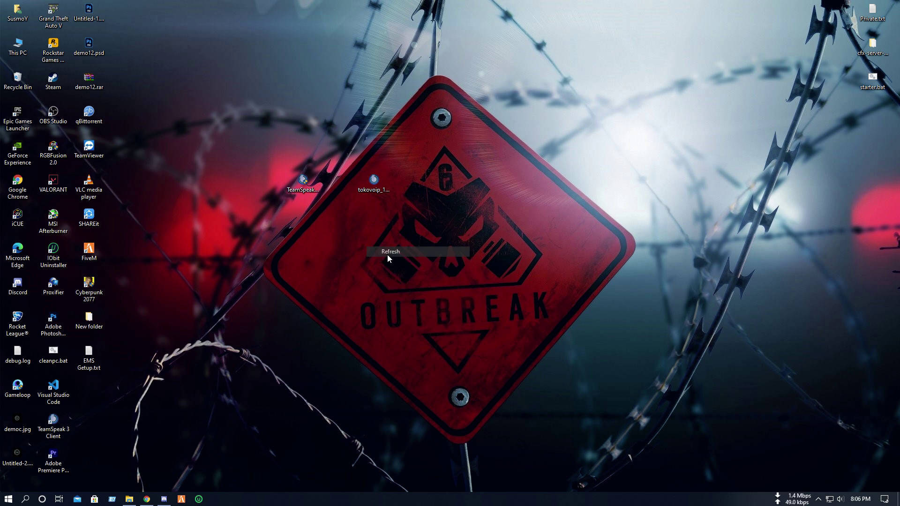
pyautogui.rightClick(387, 255)
pyautogui.click(401, 282)
pyautogui.rightClick(403, 283)
pyautogui.click(417, 310)
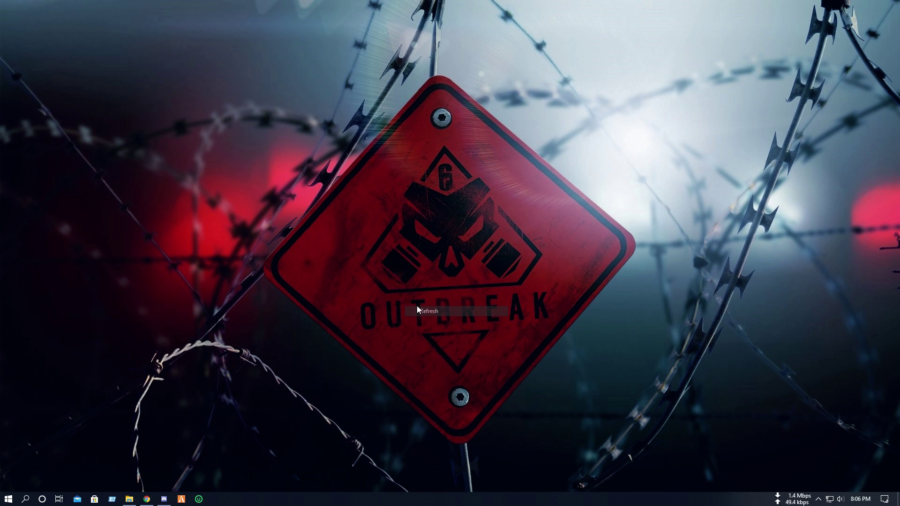
# Step: Move the TeamSpeak installer file away from the tokovoip plugin, up beside the desktop's main icon columns
pyautogui.moveTo(266, 144); pyautogui.dragTo(327, 228)
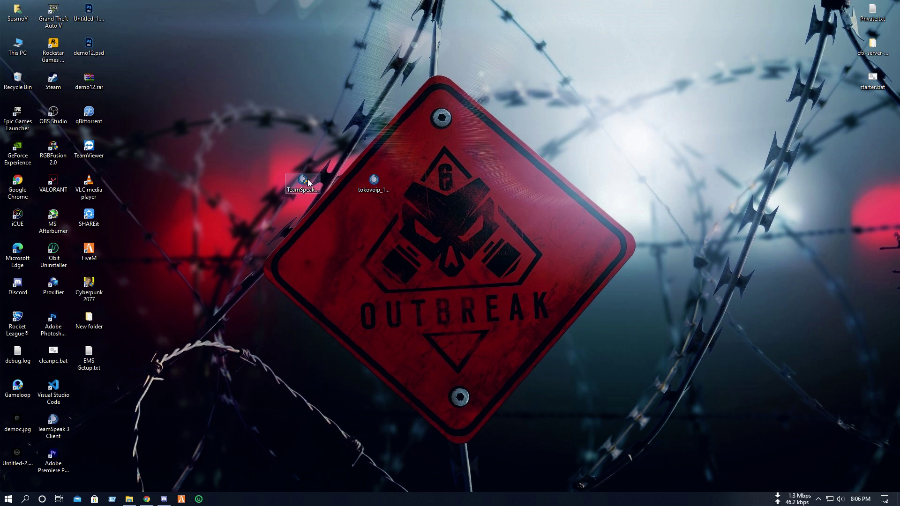
pyautogui.moveTo(308, 182); pyautogui.dragTo(165, 46)
pyautogui.click(357, 177)
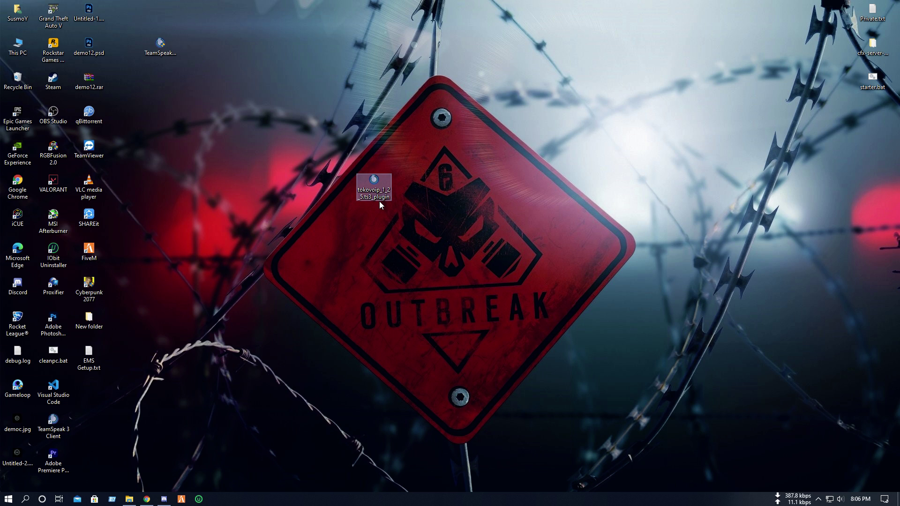
pyautogui.click(424, 218)
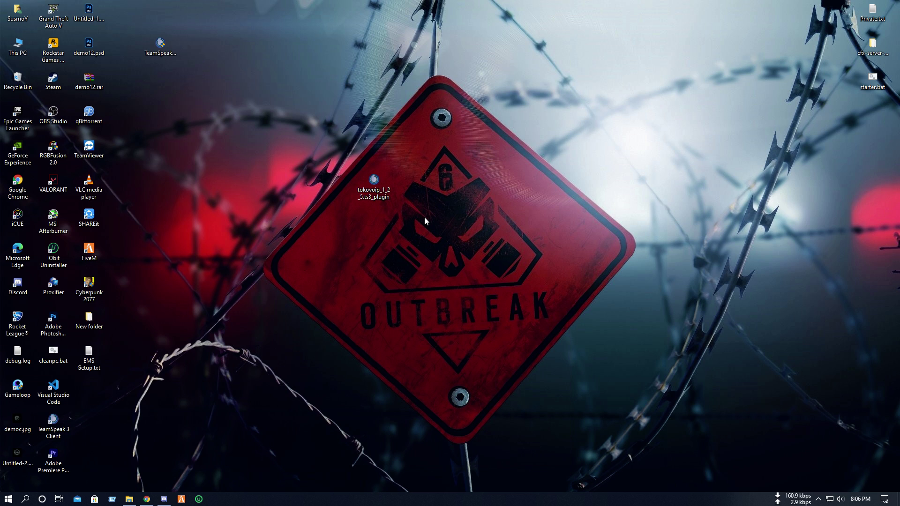
# Step: Install the TokoVOIP 1.2.5 plugin from the tokovoip plugin file, trusting its source, and activate the add-on
pyautogui.doubleClick(371, 183)
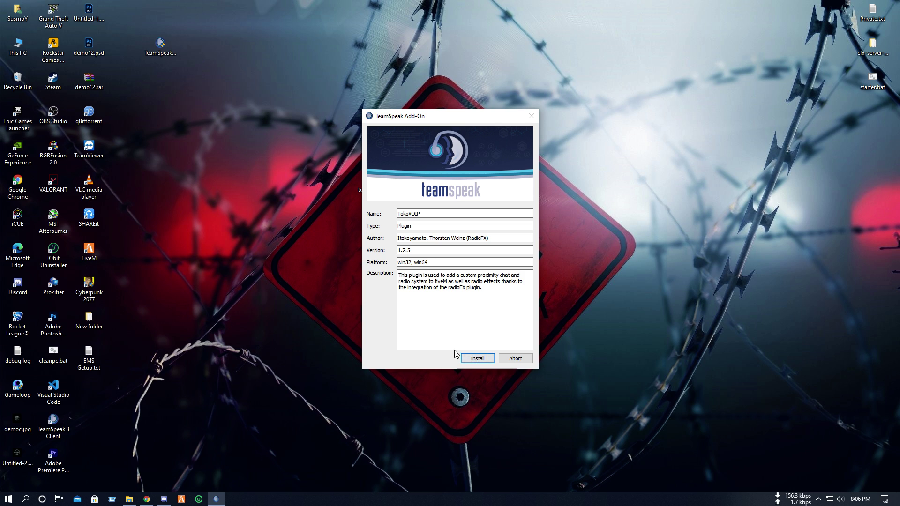
pyautogui.click(486, 359)
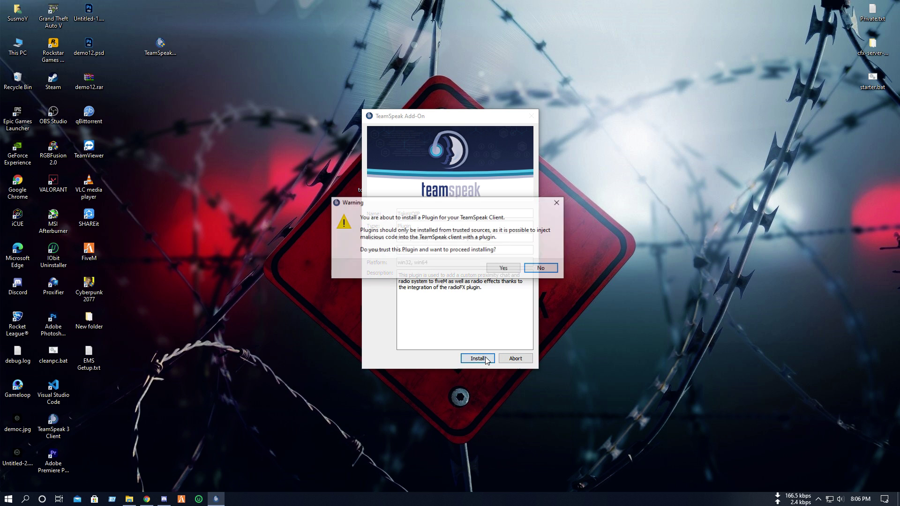
pyautogui.click(504, 270)
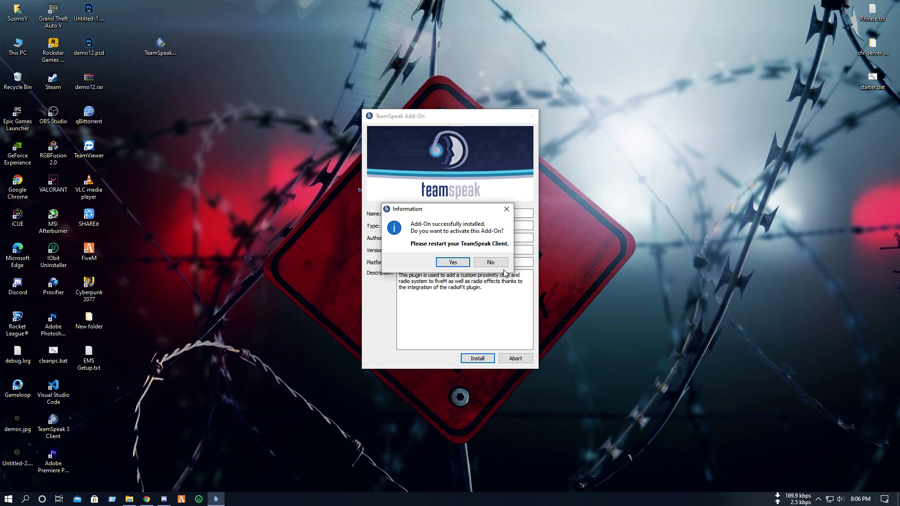
pyautogui.click(462, 263)
pyautogui.rightClick(478, 196)
pyautogui.click(502, 226)
pyautogui.rightClick(501, 227)
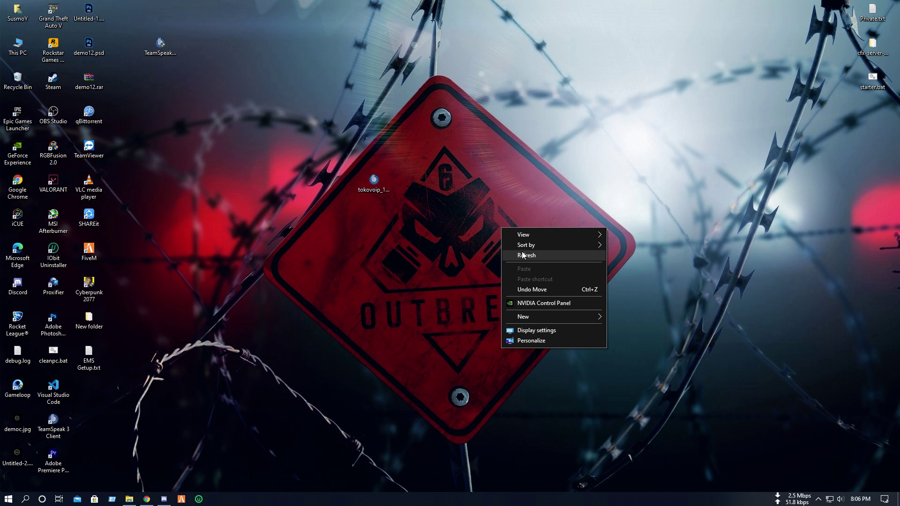
pyautogui.click(523, 254)
pyautogui.rightClick(539, 283)
pyautogui.rightClick(558, 311)
pyautogui.click(571, 338)
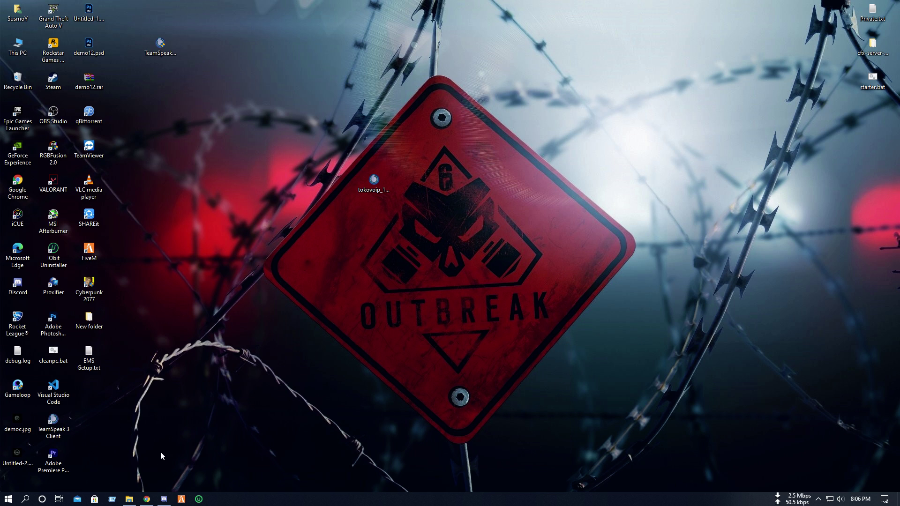
pyautogui.click(9, 499)
pyautogui.click(506, 393)
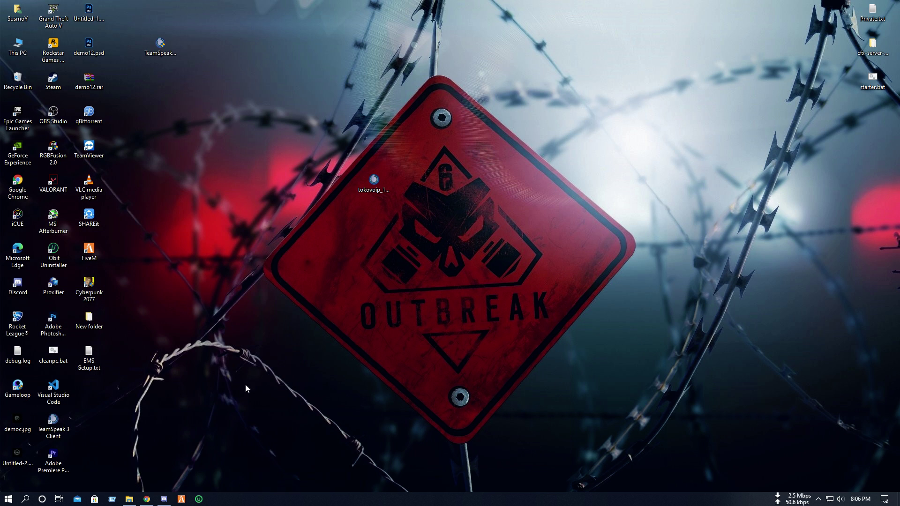
# Step: Launch the TeamSpeak 3 Client from the desktop, read through to the end of its license agreement, and accept it
pyautogui.click(54, 420)
pyautogui.press('Return')
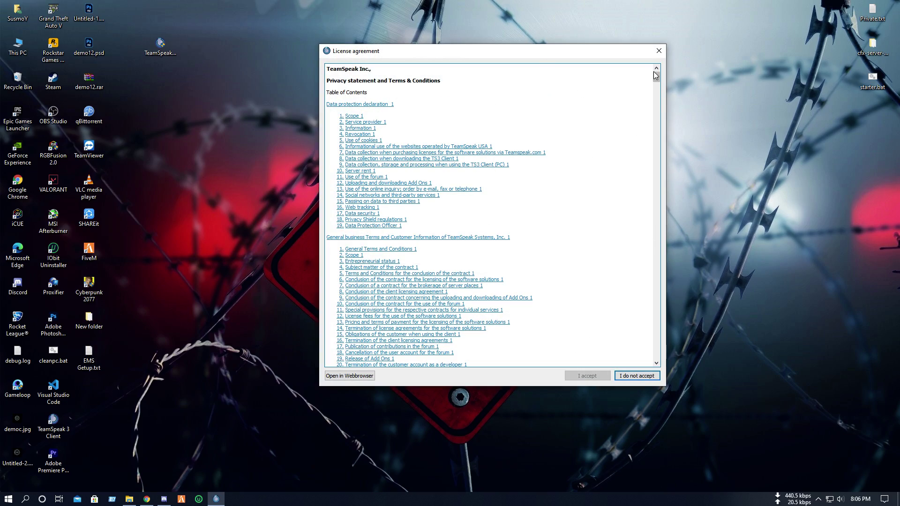
pyautogui.moveTo(656, 84); pyautogui.dragTo(675, 396)
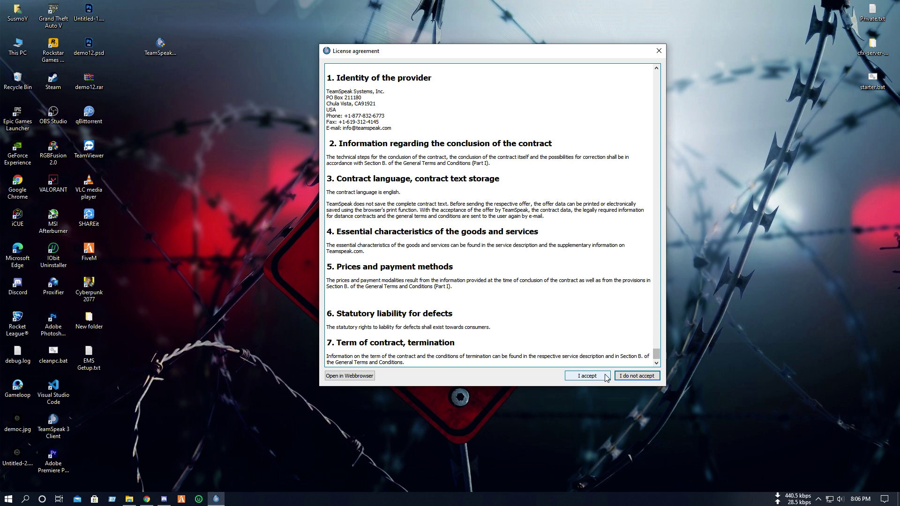
pyautogui.click(587, 376)
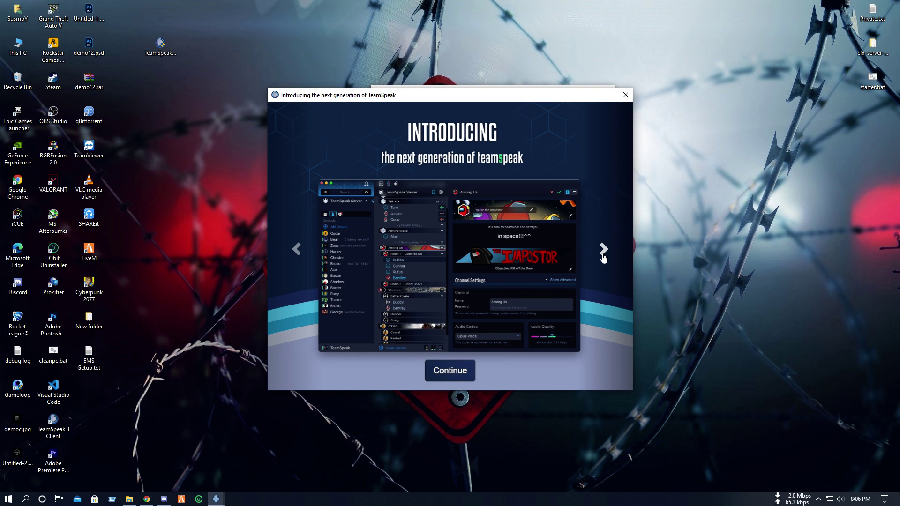
# Step: Dismiss the introduction to the next generation of TeamSpeak, and continue without logging in to a myTeamSpeak account
pyautogui.click(603, 249)
pyautogui.click(625, 94)
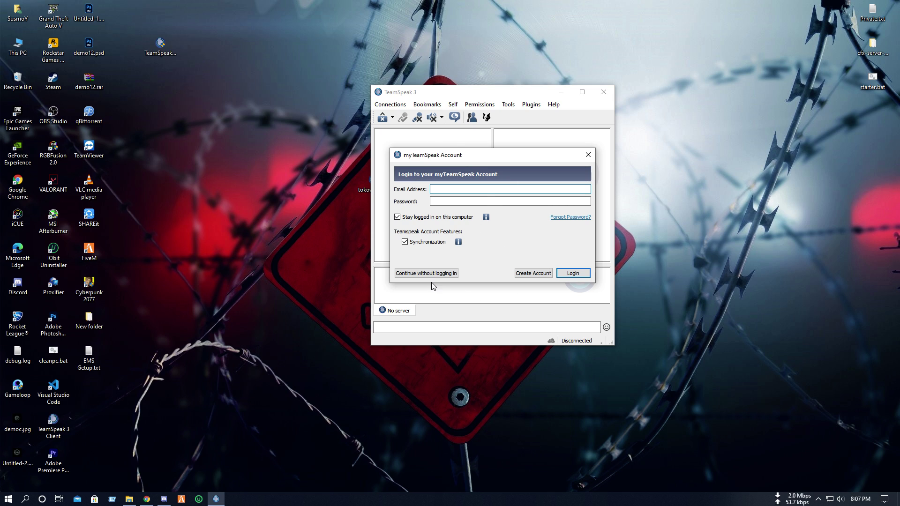
pyautogui.moveTo(457, 156); pyautogui.dragTo(463, 150)
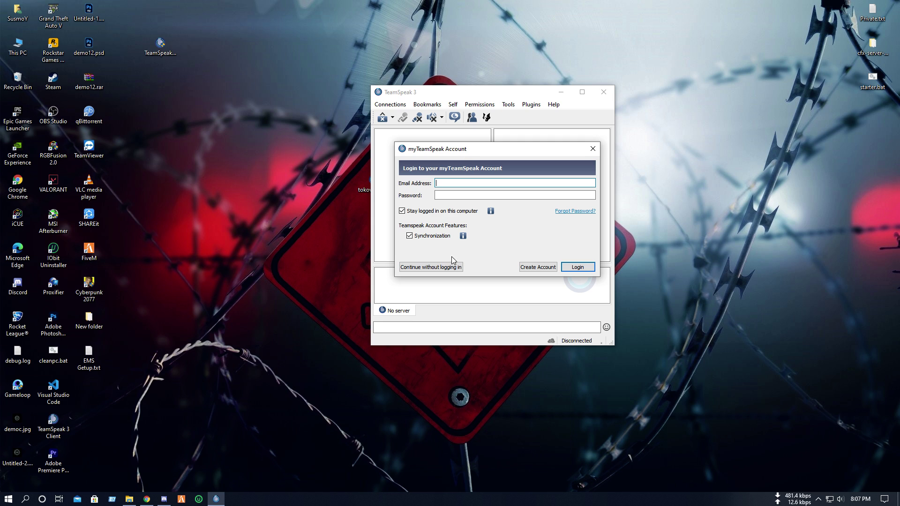
pyautogui.click(426, 269)
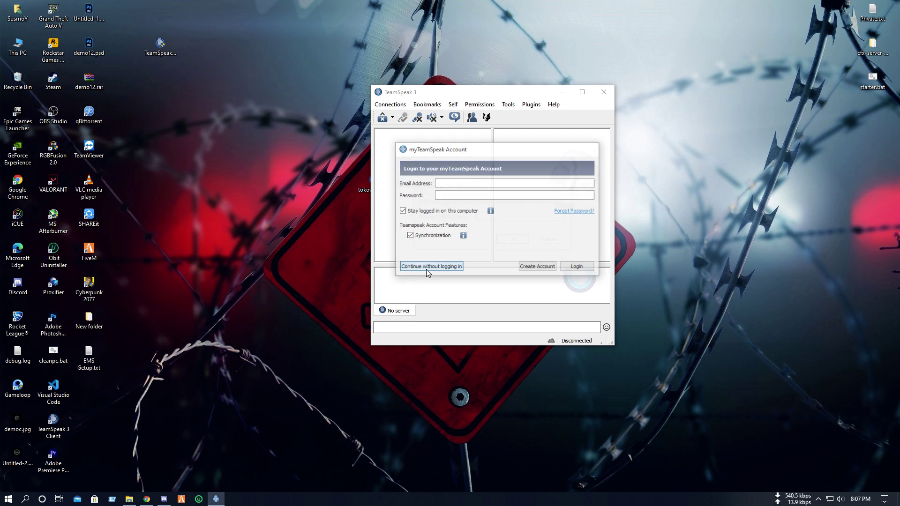
# Step: Set the user's nickname as the identifying name displayed to other TeamSpeak users
pyautogui.click(511, 221)
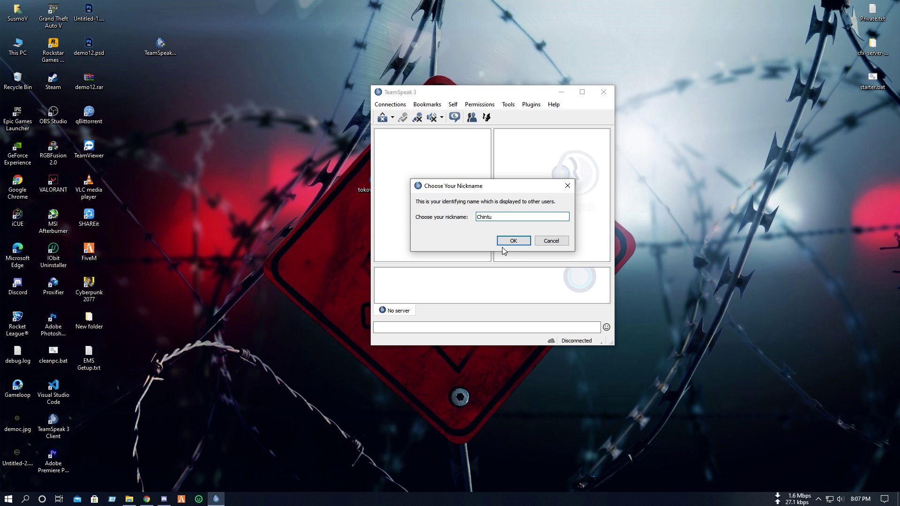
pyautogui.click(513, 240)
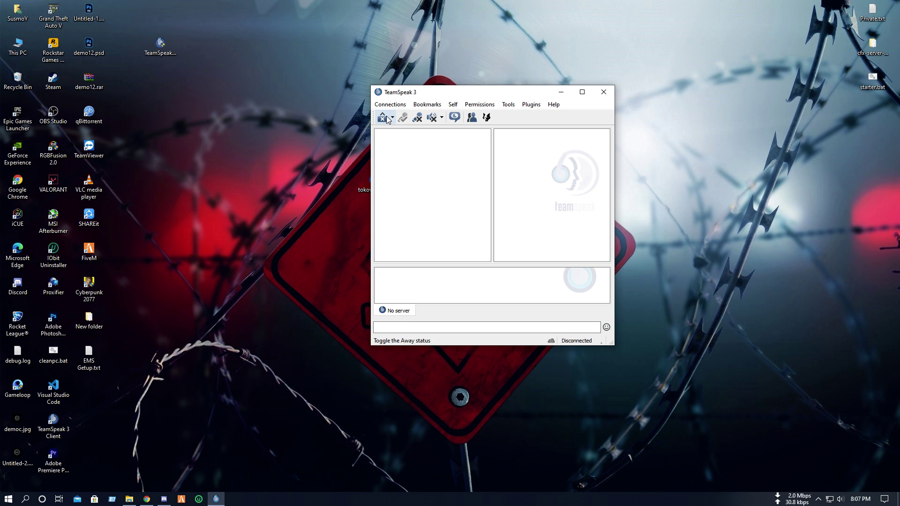
pyautogui.rightClick(321, 110)
pyautogui.click(331, 137)
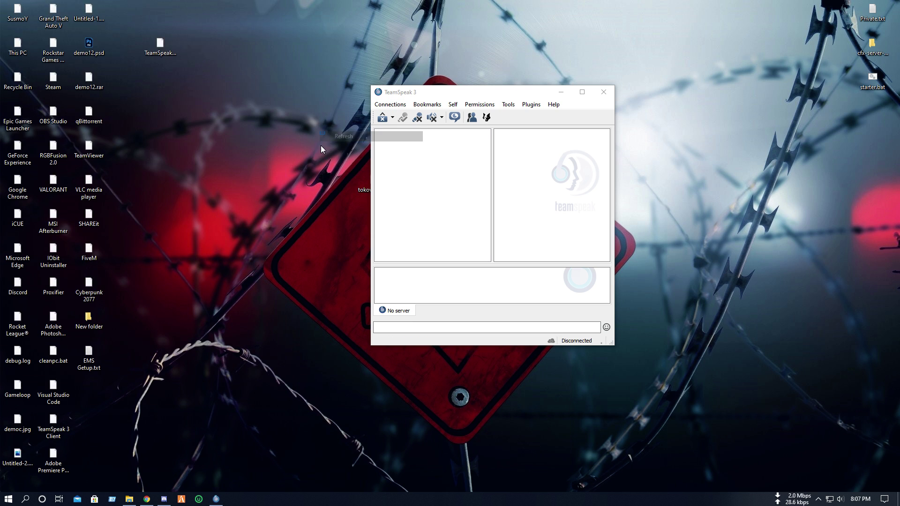
pyautogui.rightClick(323, 131)
pyautogui.click(344, 159)
# Step: Switch to Discord and open the server-status channel of the [DRP] DemocracY Roleplay server
pyautogui.click(163, 499)
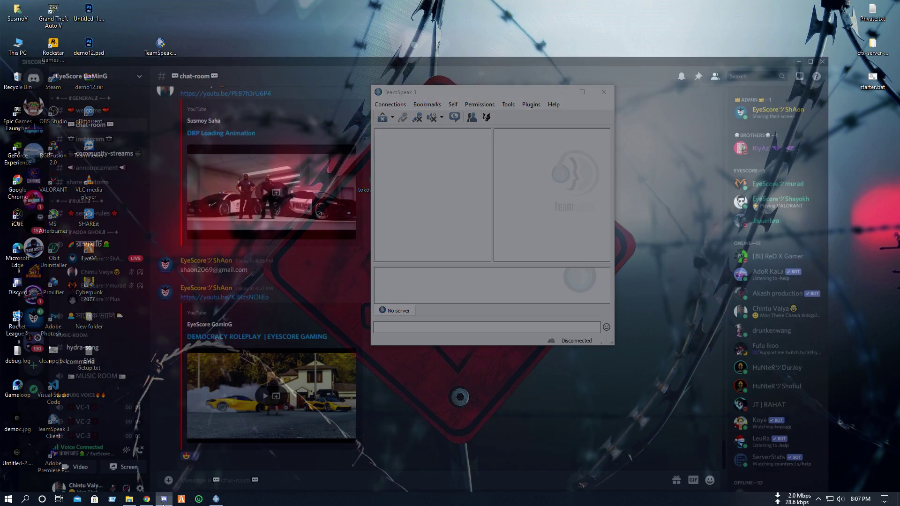
pyautogui.click(23, 87)
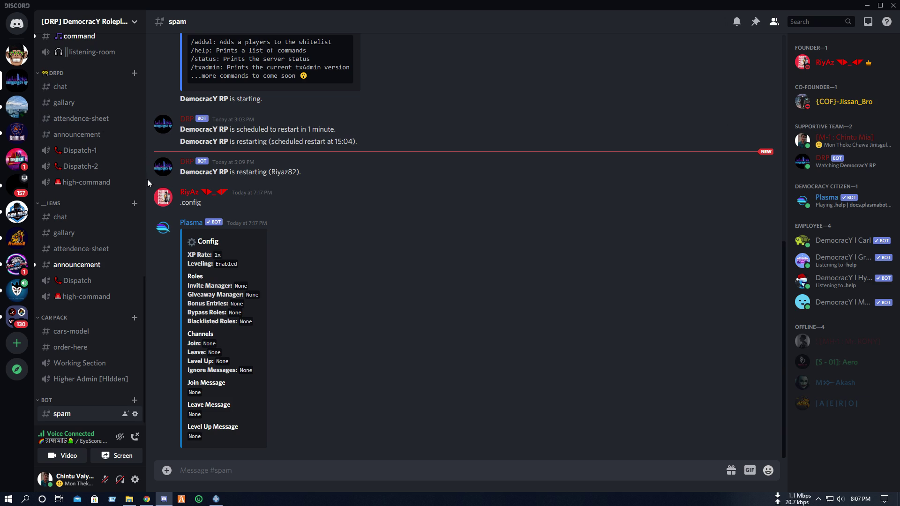
pyautogui.scroll(2, 245, 232)
pyautogui.scroll(10, 63, 94)
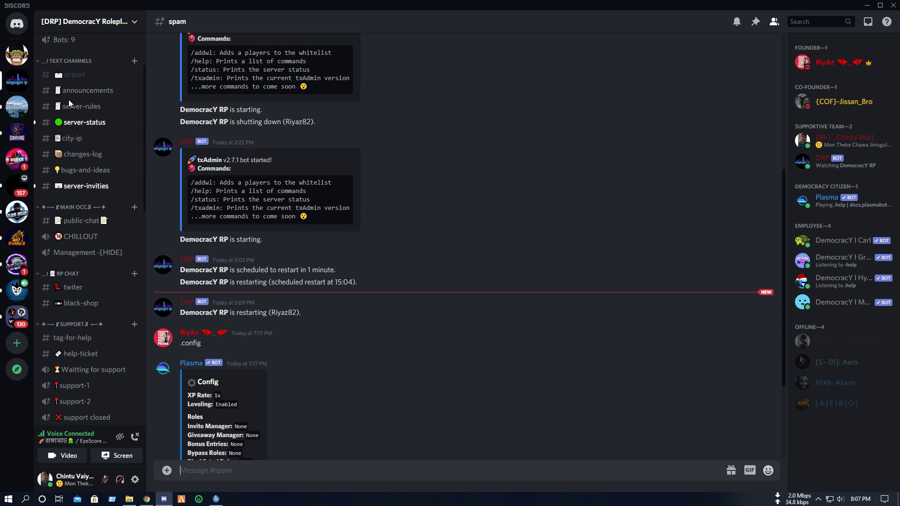
pyautogui.click(87, 221)
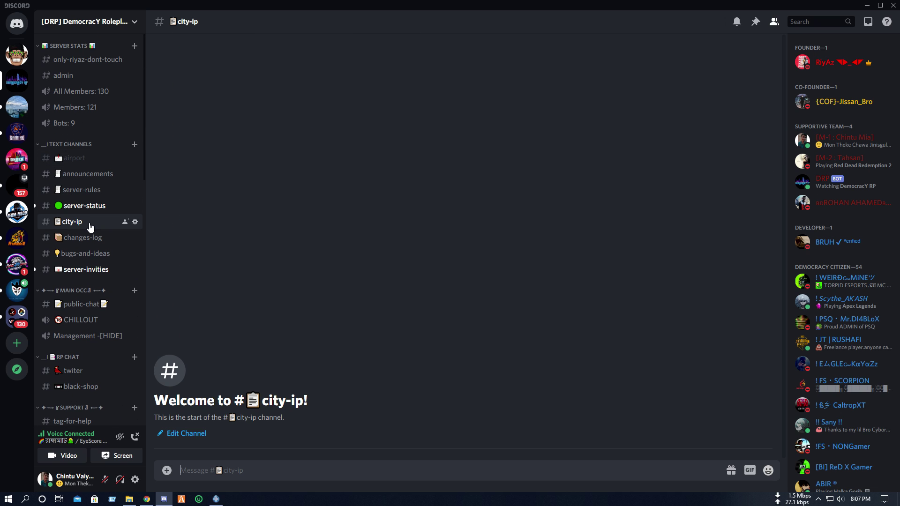
pyautogui.click(89, 209)
pyautogui.click(88, 223)
pyautogui.click(90, 209)
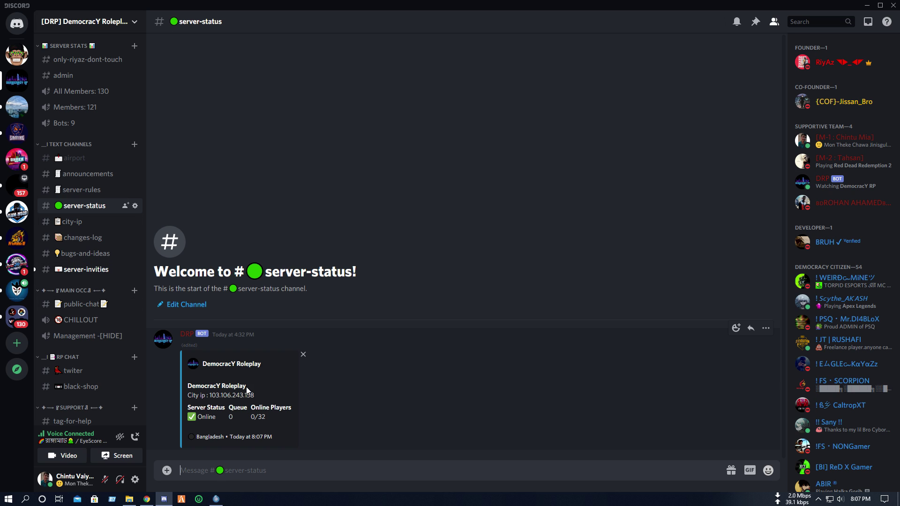
# Step: Copy the city IP address from the bot's DemocracY Roleplay status message and minimize Discord
pyautogui.moveTo(257, 394); pyautogui.dragTo(217, 402)
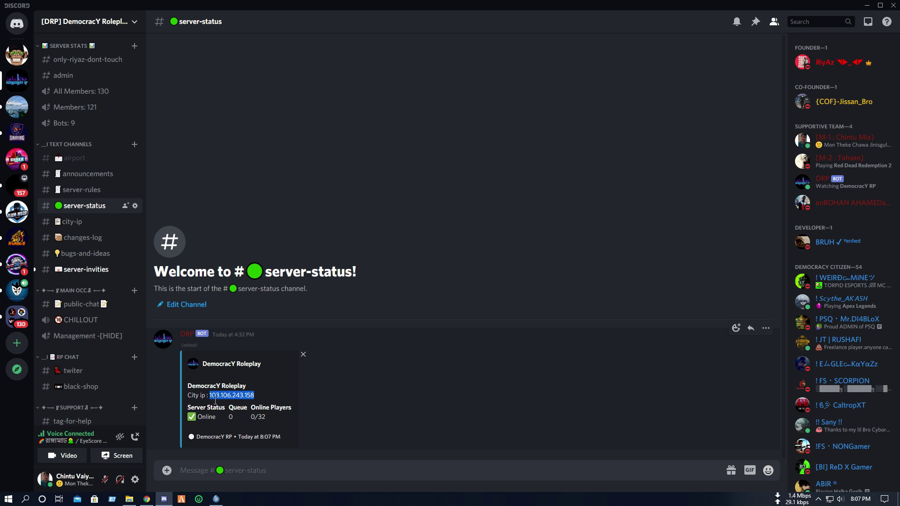
pyautogui.rightClick(215, 401)
pyautogui.click(230, 354)
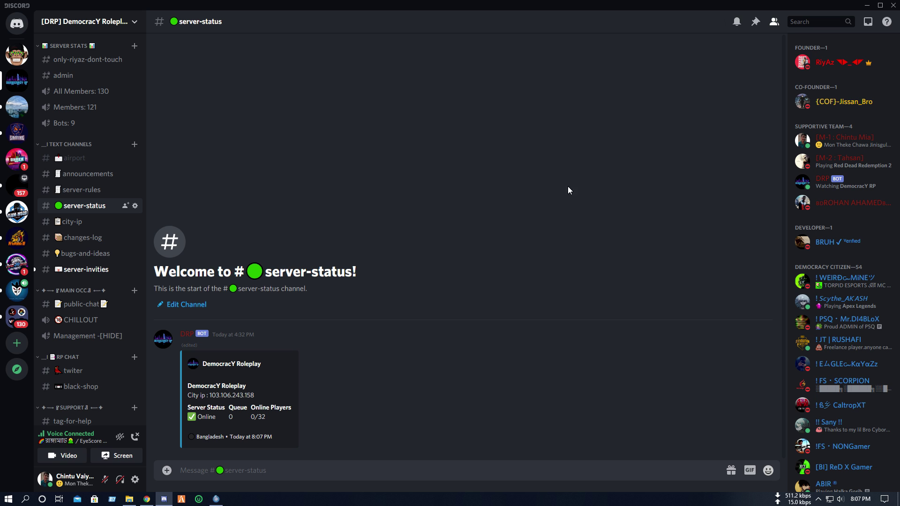
pyautogui.click(866, 6)
# Step: Start a new TeamSpeak server connection and set its server address to 103.106.243.158
pyautogui.moveTo(448, 90); pyautogui.dragTo(439, 84)
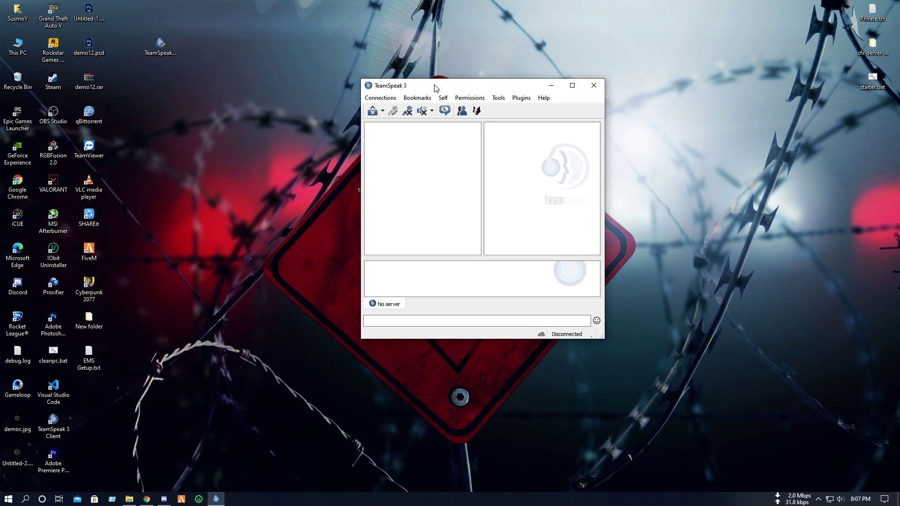
pyautogui.click(384, 98)
pyautogui.click(385, 109)
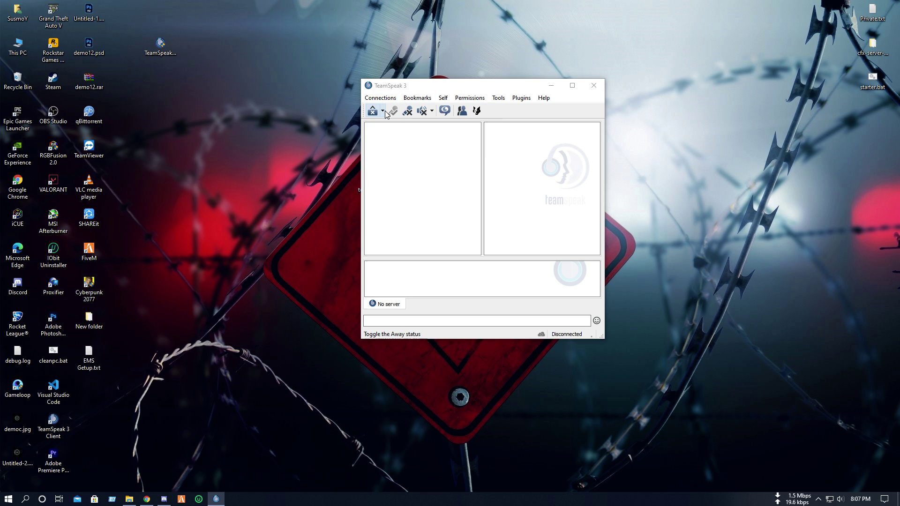
pyautogui.moveTo(461, 204); pyautogui.dragTo(382, 205)
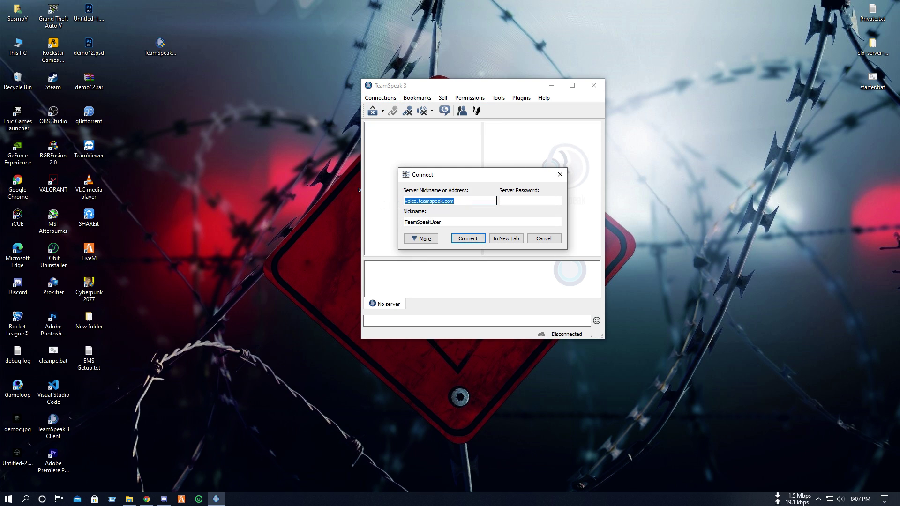
pyautogui.press('BackSpace')
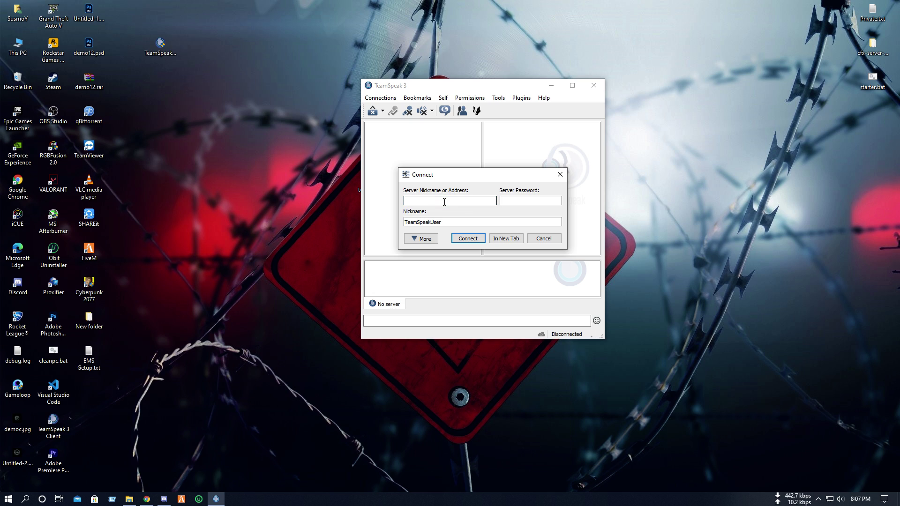
pyautogui.write('103.106.243.158')
# Step: Replace the default connection nickname with the user's own nickname and connect to the server without a password
pyautogui.click(450, 222)
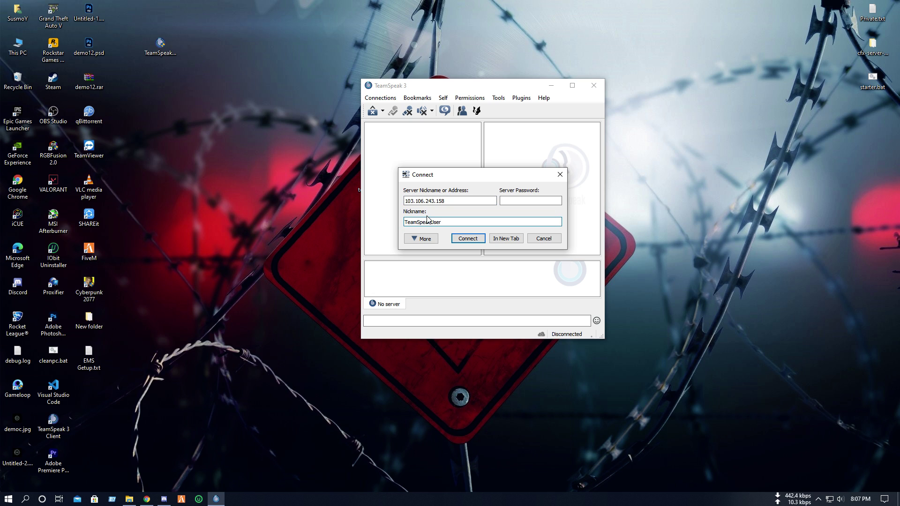
pyautogui.press('BackSpace')
pyautogui.press('BackSpace')
pyautogui.press('BackSpace')
pyautogui.press('BackSpace')
pyautogui.press('BackSpace')
pyautogui.press('BackSpace')
pyautogui.press('BackSpace')
pyautogui.press('BackSpace')
pyautogui.press('BackSpace')
pyautogui.press('BackSpace')
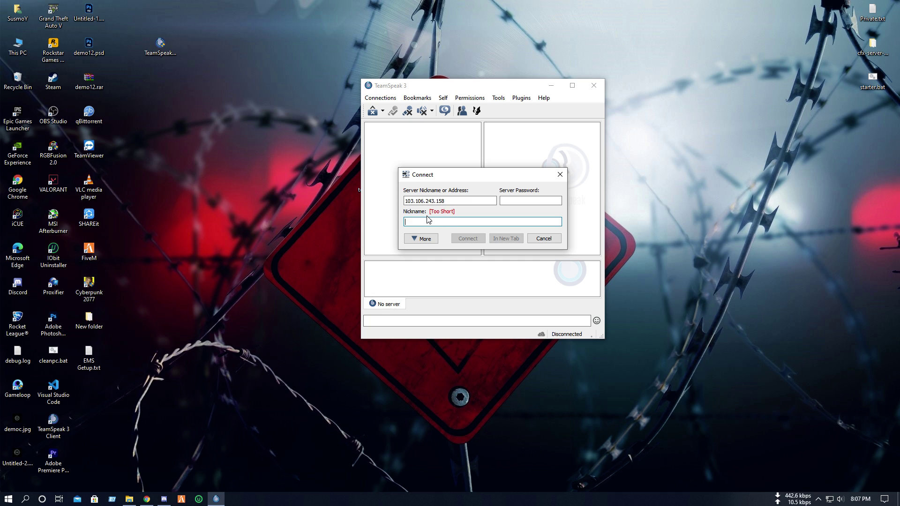
pyautogui.write('Chintu')
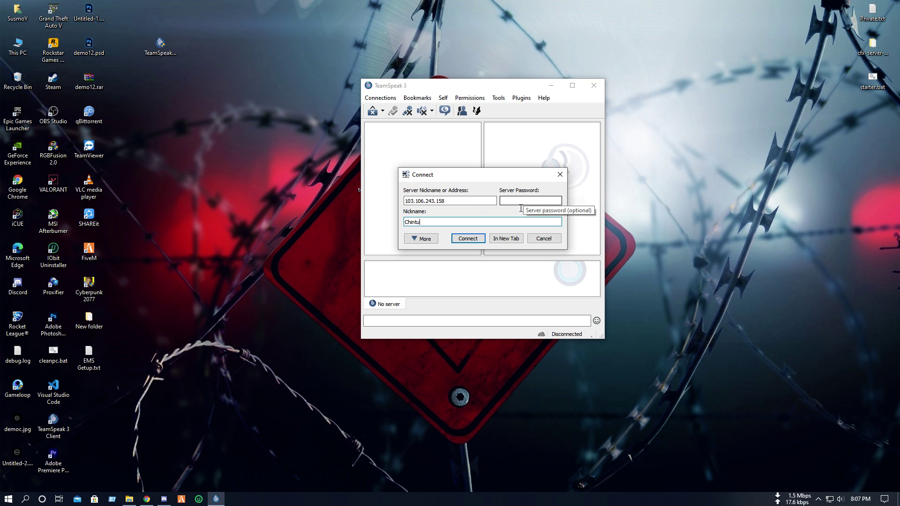
pyautogui.click(474, 241)
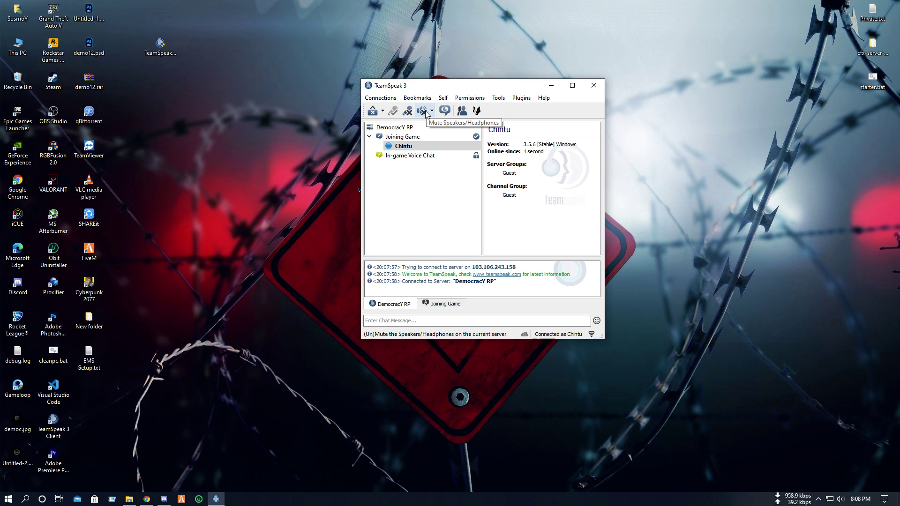
# Step: Review the Capture settings in the TeamSpeak options, and close the options without altering them
pyautogui.click(498, 98)
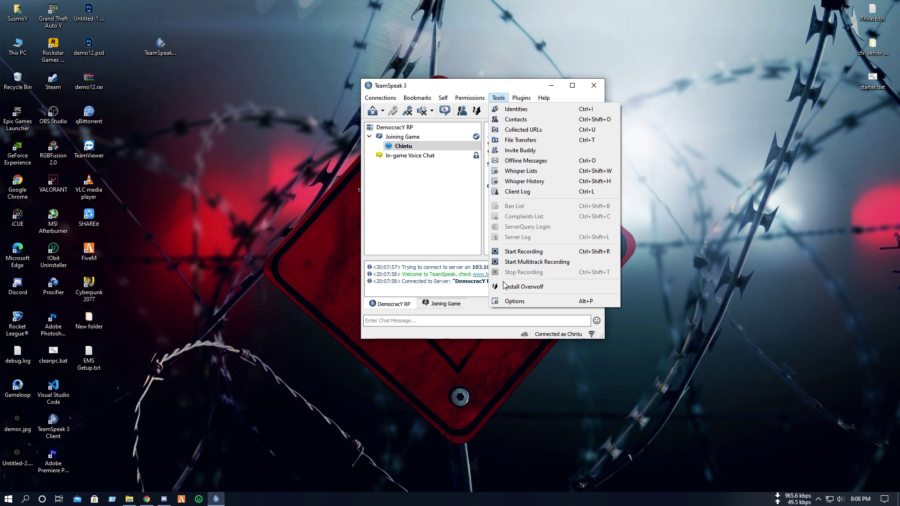
pyautogui.click(514, 302)
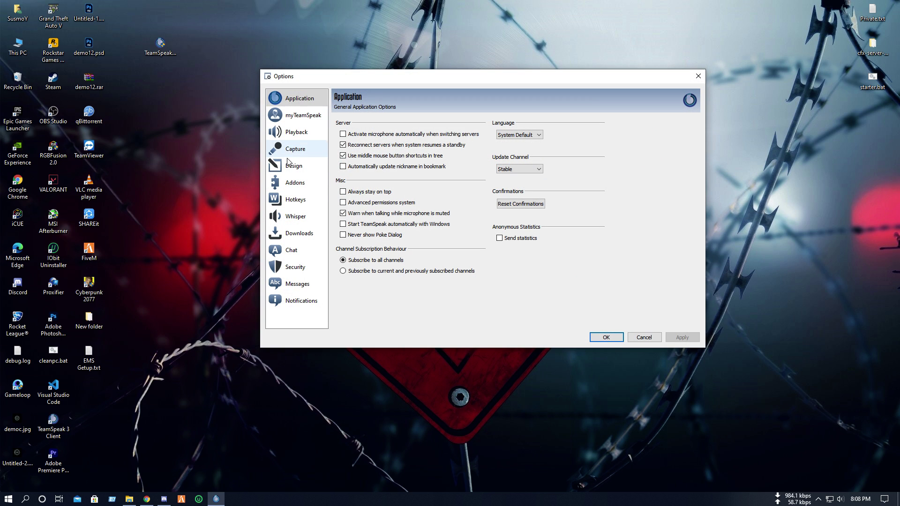
pyautogui.click(291, 151)
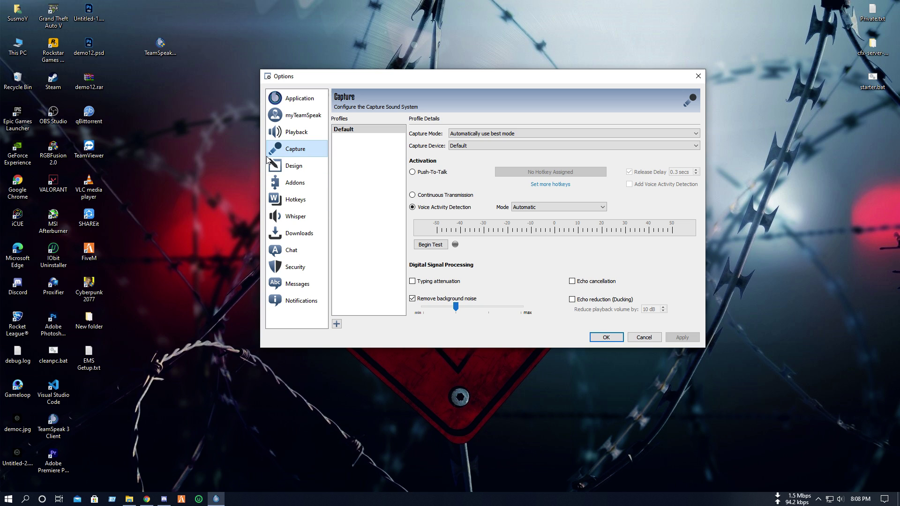
pyautogui.click(604, 338)
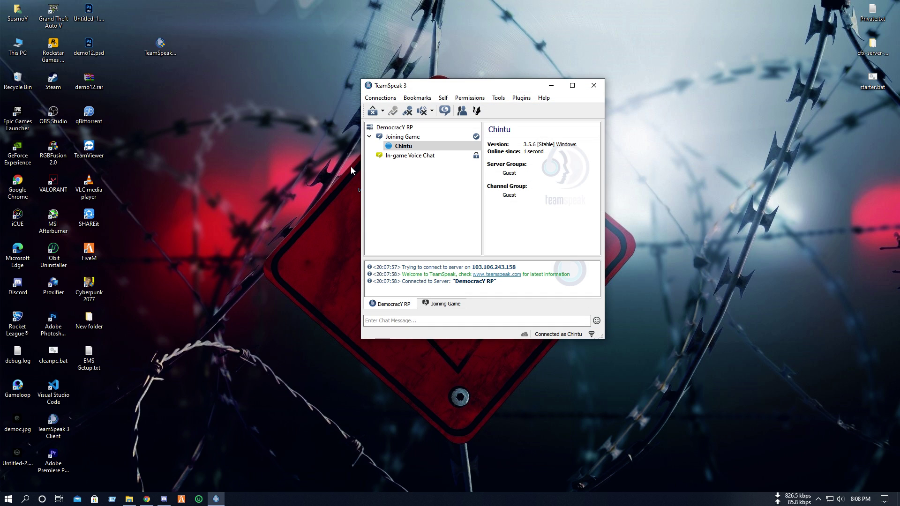